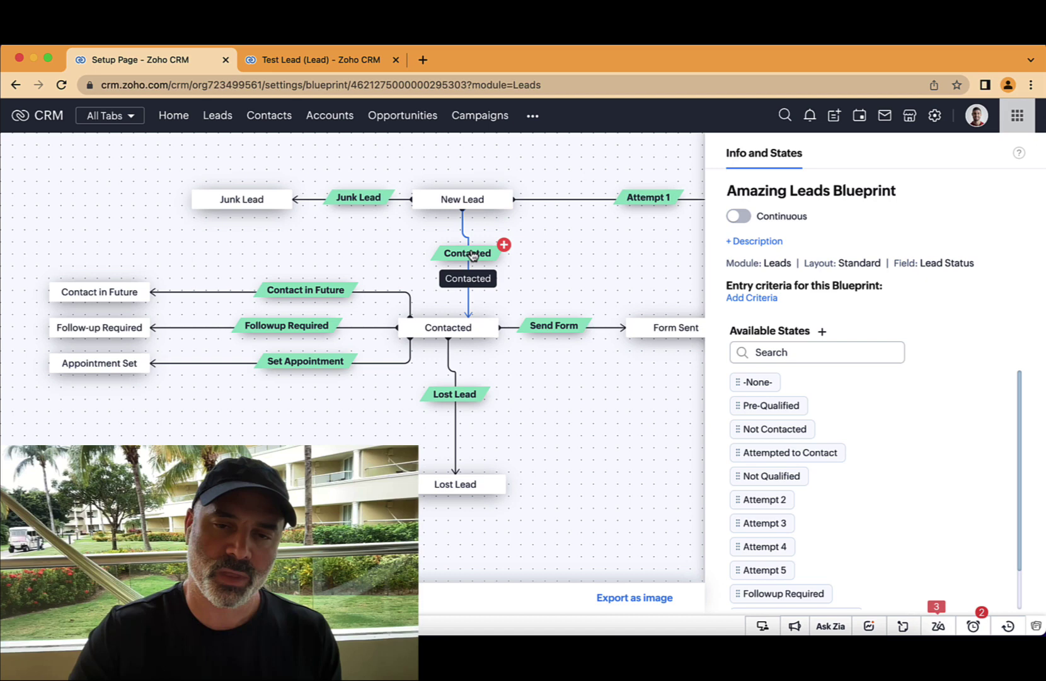
# Straighten the New Lead to Contacted connector and rename its transition 'Contacted by Phone'.
pyautogui.click(462, 212)
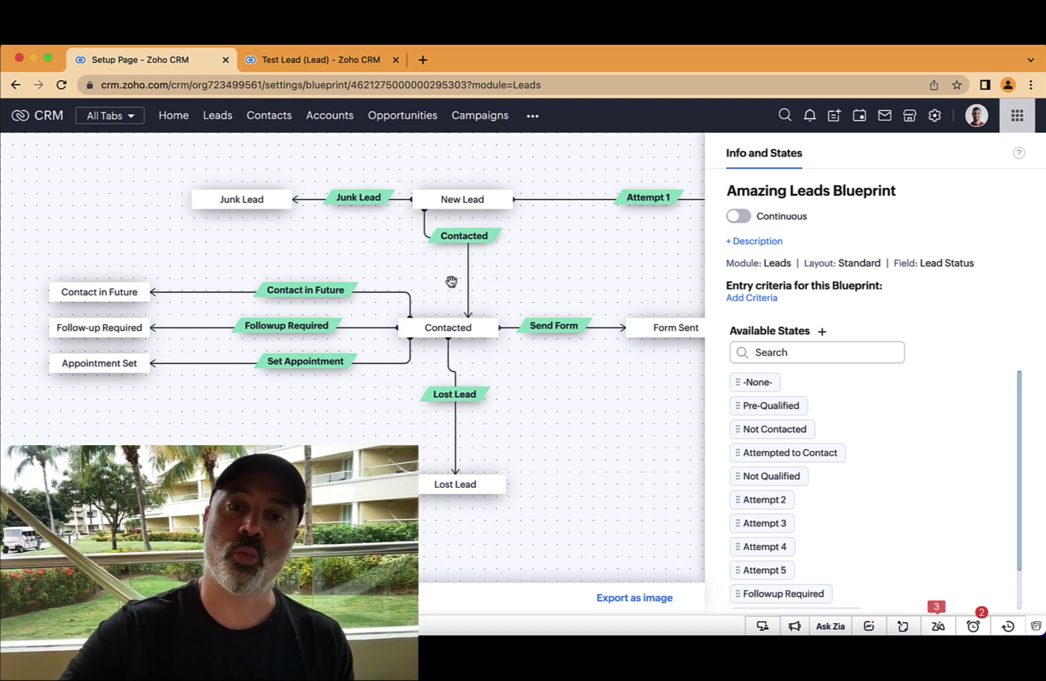
pyautogui.moveTo(469, 317); pyautogui.dragTo(422, 313)
pyautogui.click(430, 255)
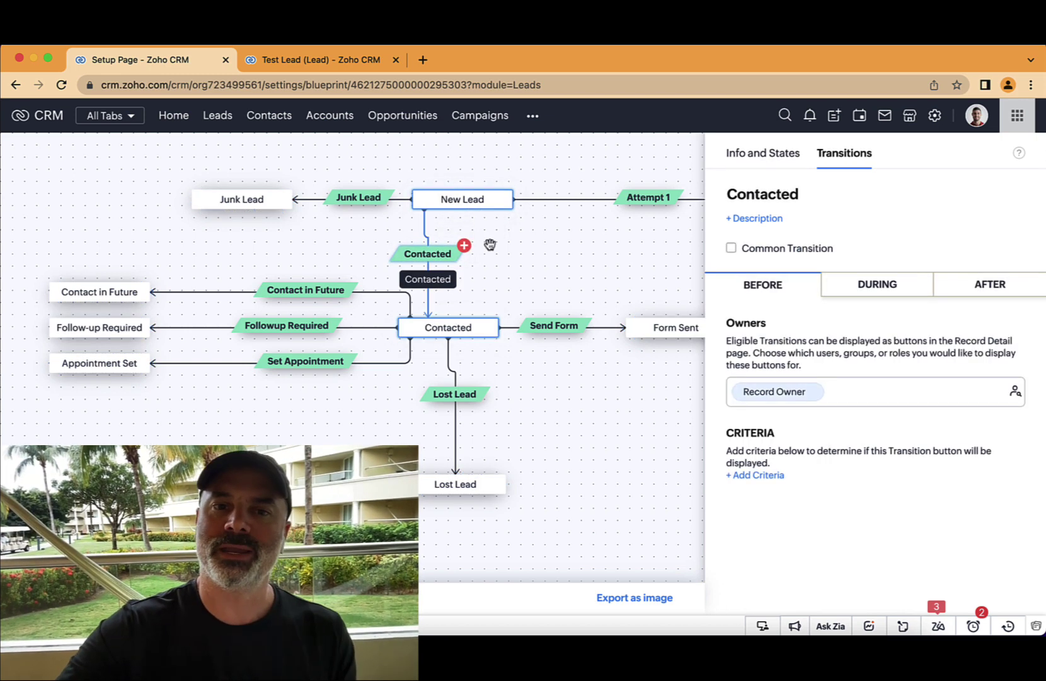
pyautogui.click(817, 194)
pyautogui.write('by ')
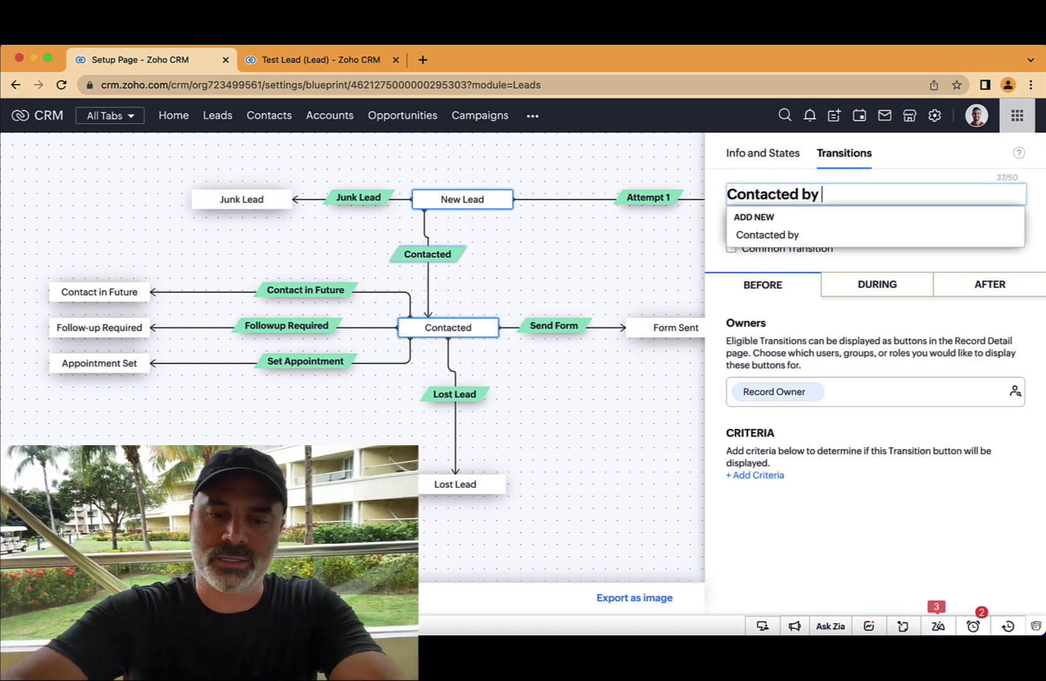
pyautogui.write('Phone')
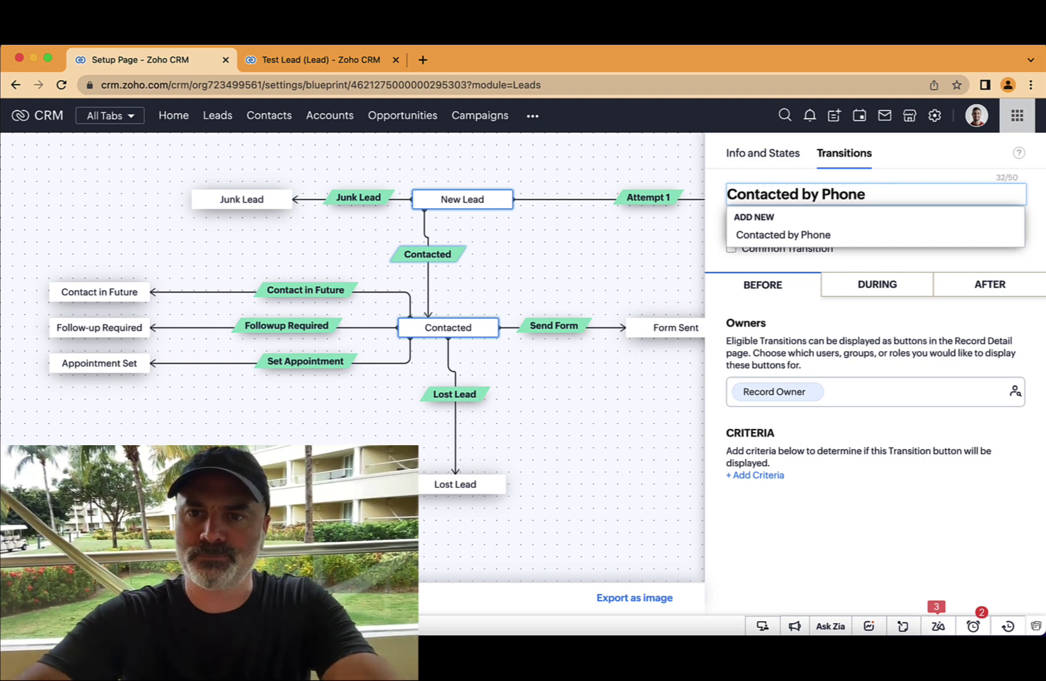
pyautogui.press('BackSpace')
pyautogui.press('super+a')
pyautogui.press('super+c')
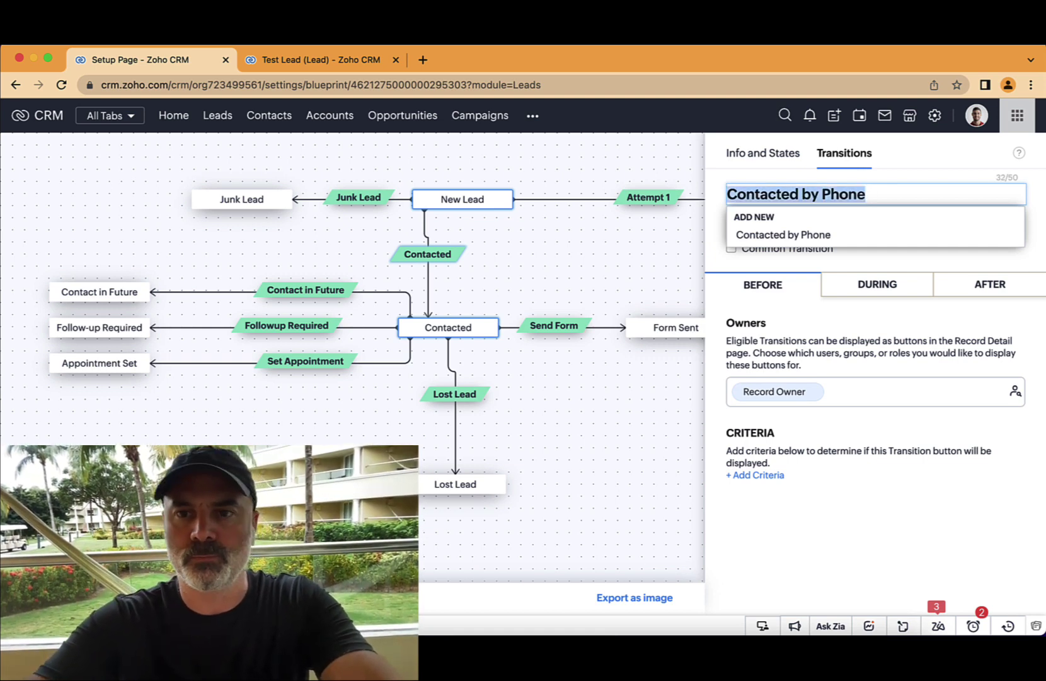
pyautogui.click(641, 255)
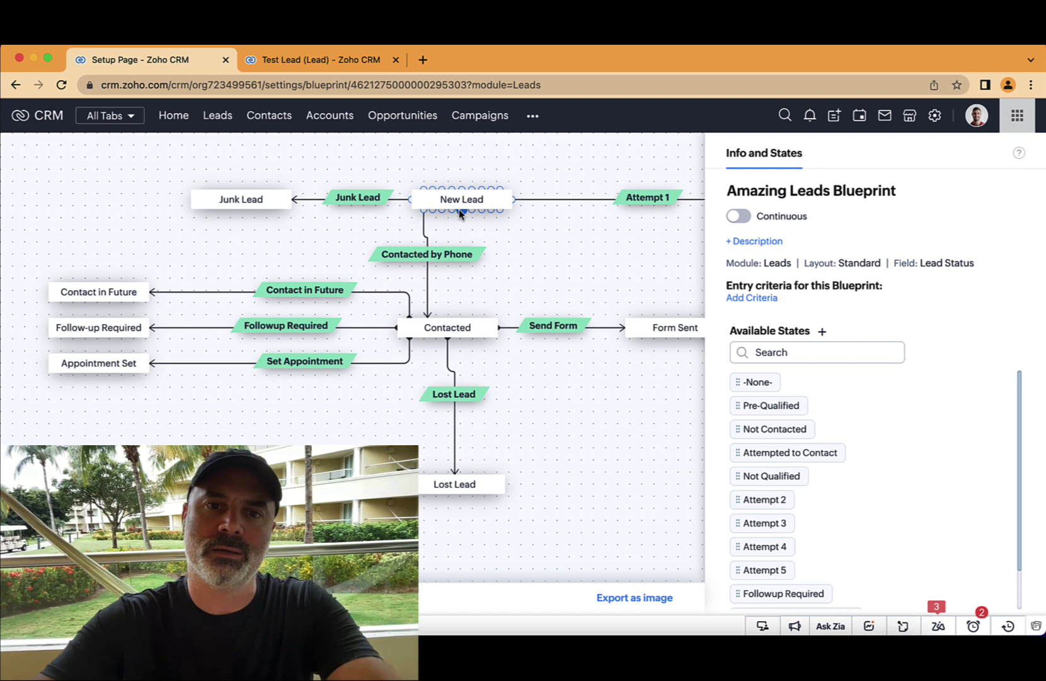
# Add a second New Lead to Contacted transition named 'Contacted by Text Message' and save it.
pyautogui.moveTo(462, 211); pyautogui.dragTo(446, 322)
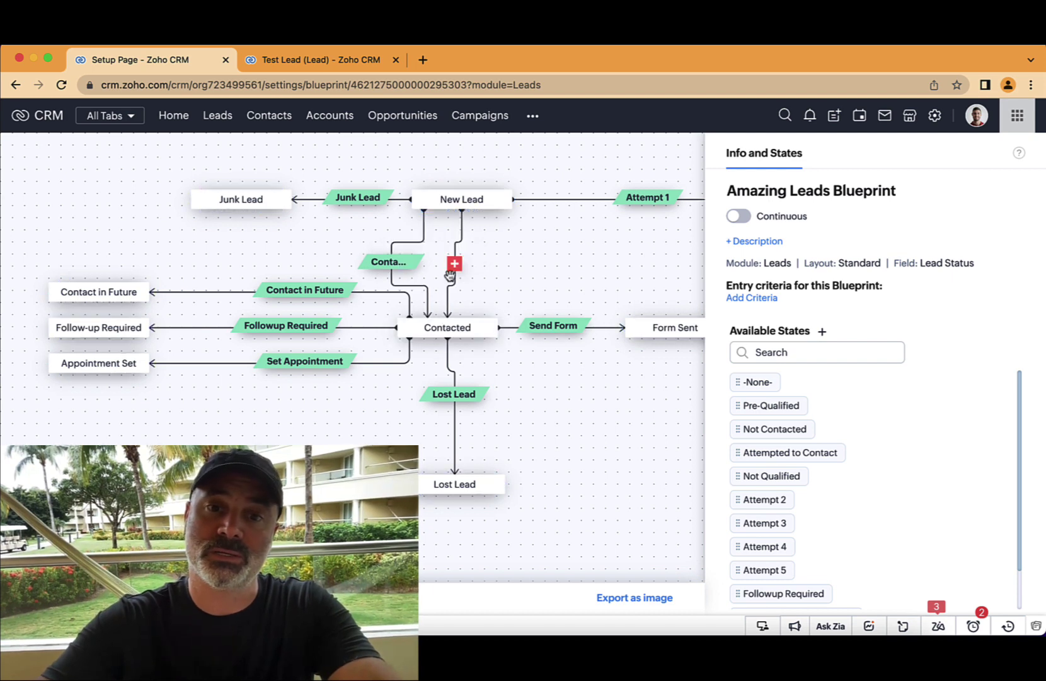
pyautogui.click(454, 264)
pyautogui.press('super+v')
pyautogui.doubleClick(822, 217)
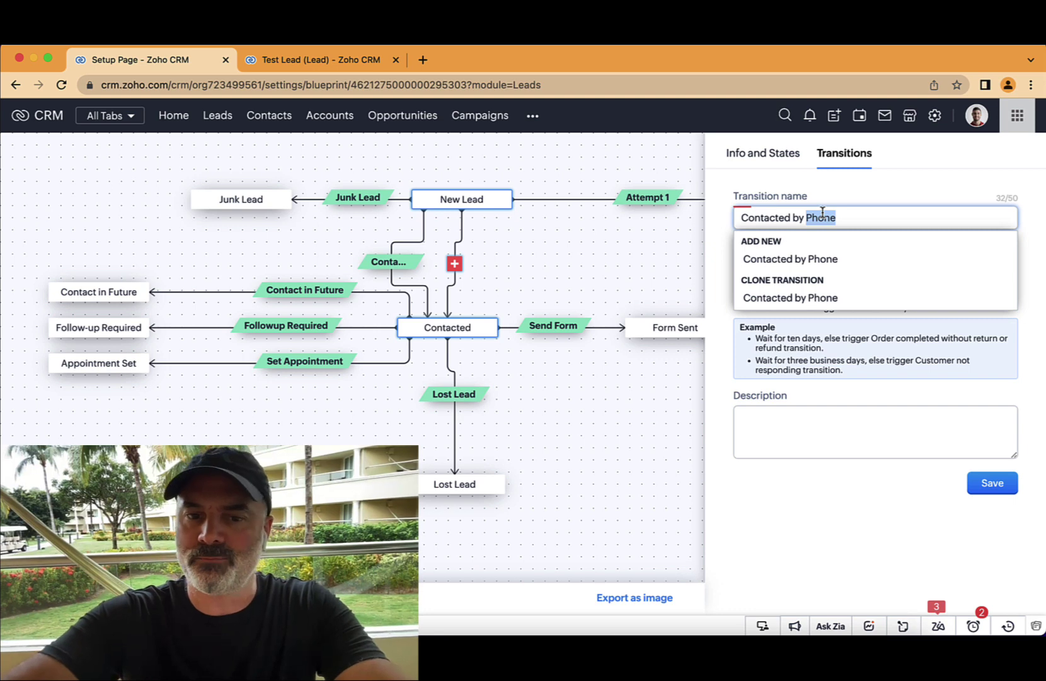
pyautogui.write('Text')
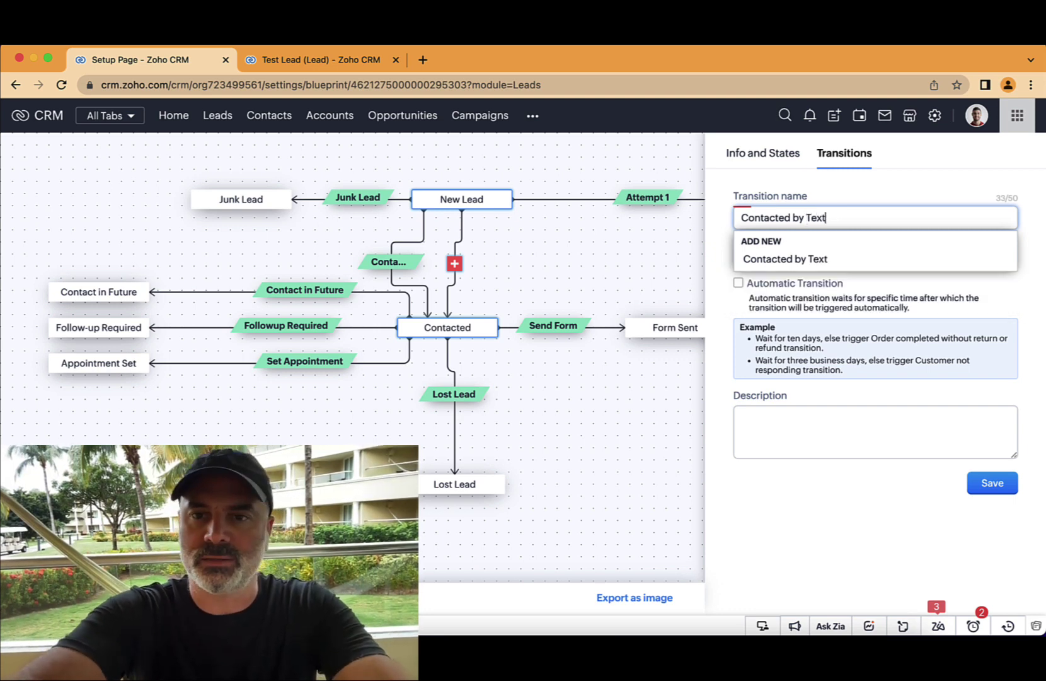
pyautogui.write(' Message')
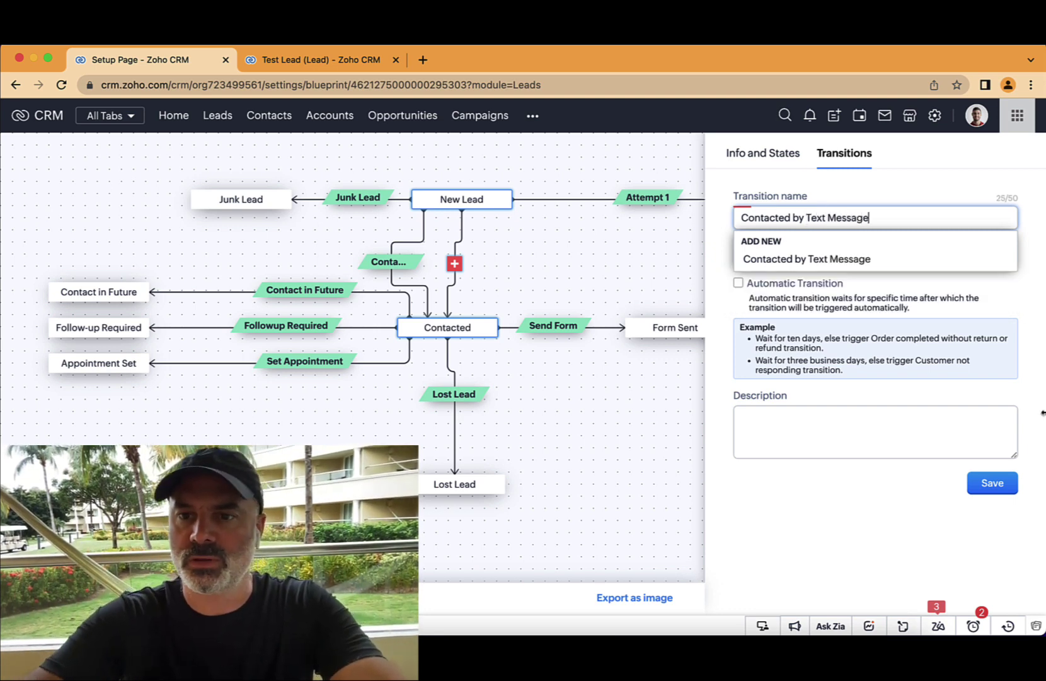
pyautogui.click(996, 483)
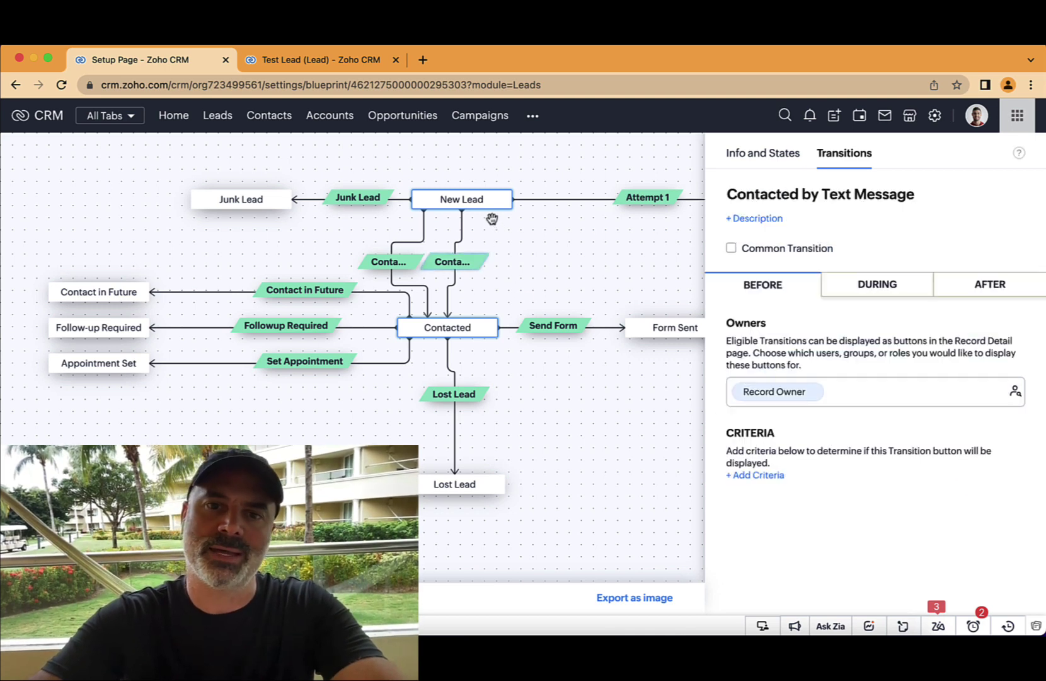
# Add a third New Lead to Contacted transition named 'Contacted by an Email' and save it.
pyautogui.moveTo(488, 214); pyautogui.dragTo(485, 316)
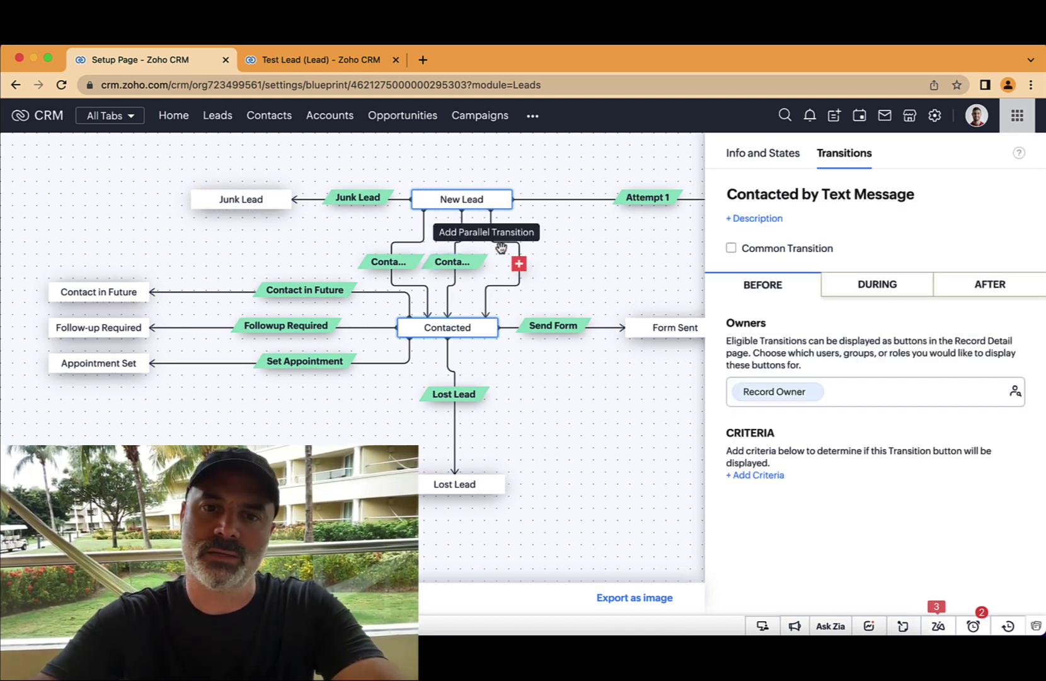
pyautogui.click(518, 265)
pyautogui.press('super+v')
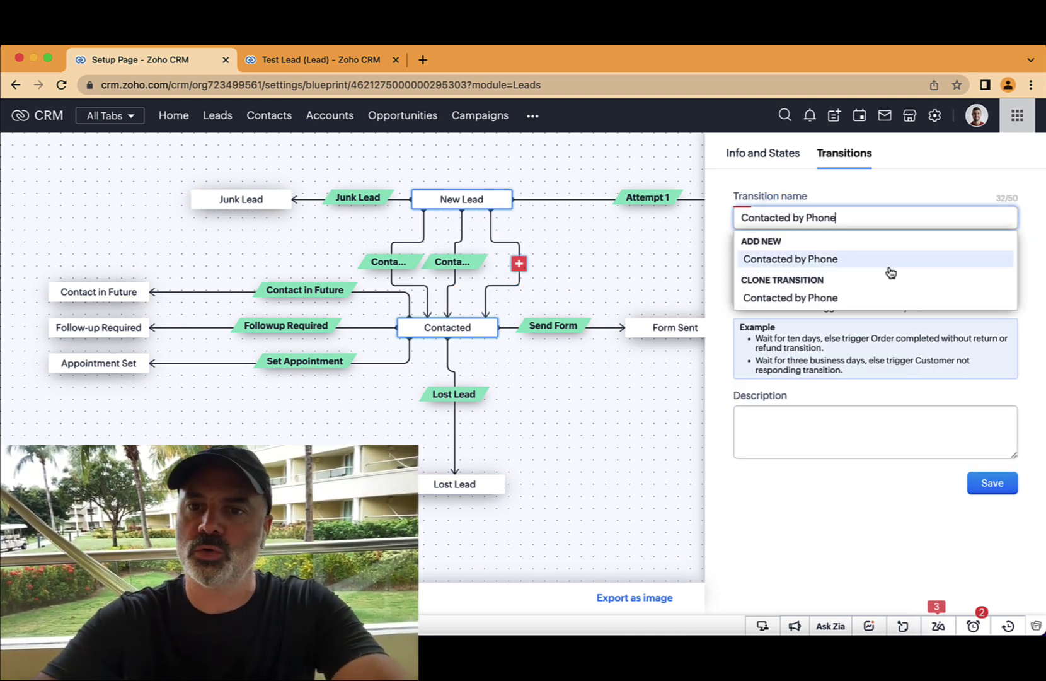
pyautogui.doubleClick(819, 217)
pyautogui.write('an Email')
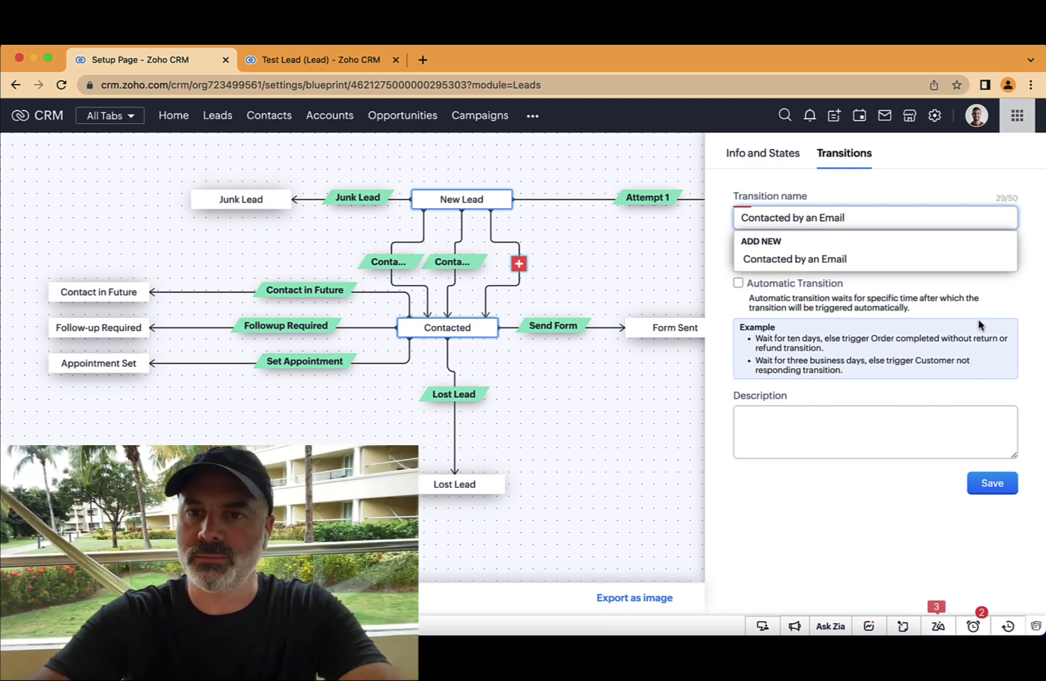
pyautogui.click(993, 483)
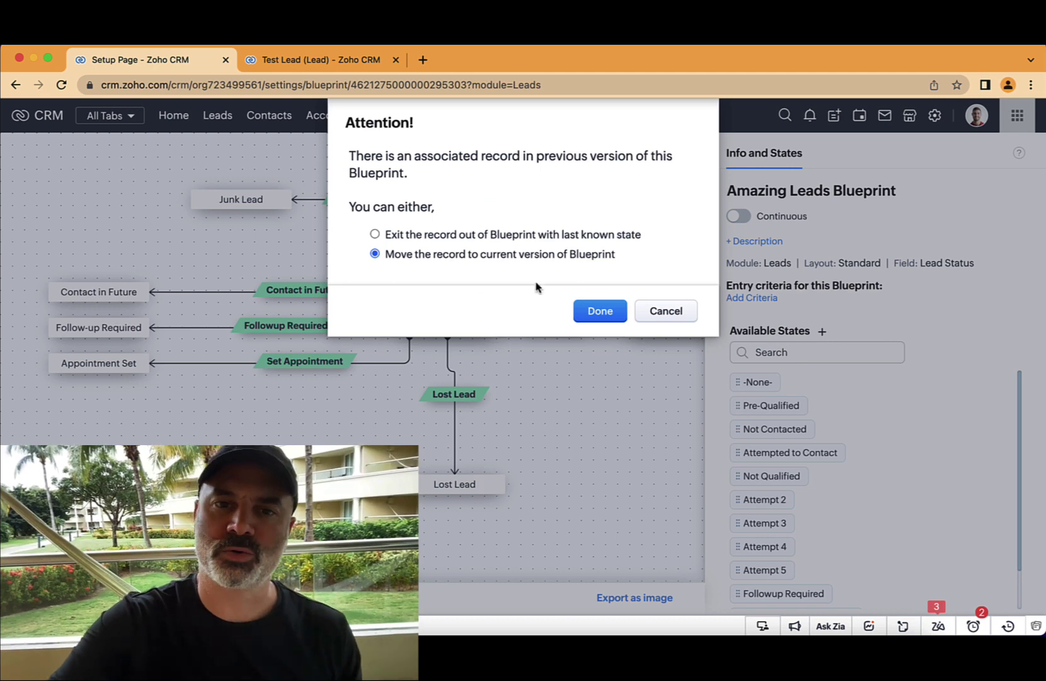
# Confirm the blueprint update for the existing lead and switch to the Test Lead record.
pyautogui.click(535, 236)
pyautogui.click(604, 310)
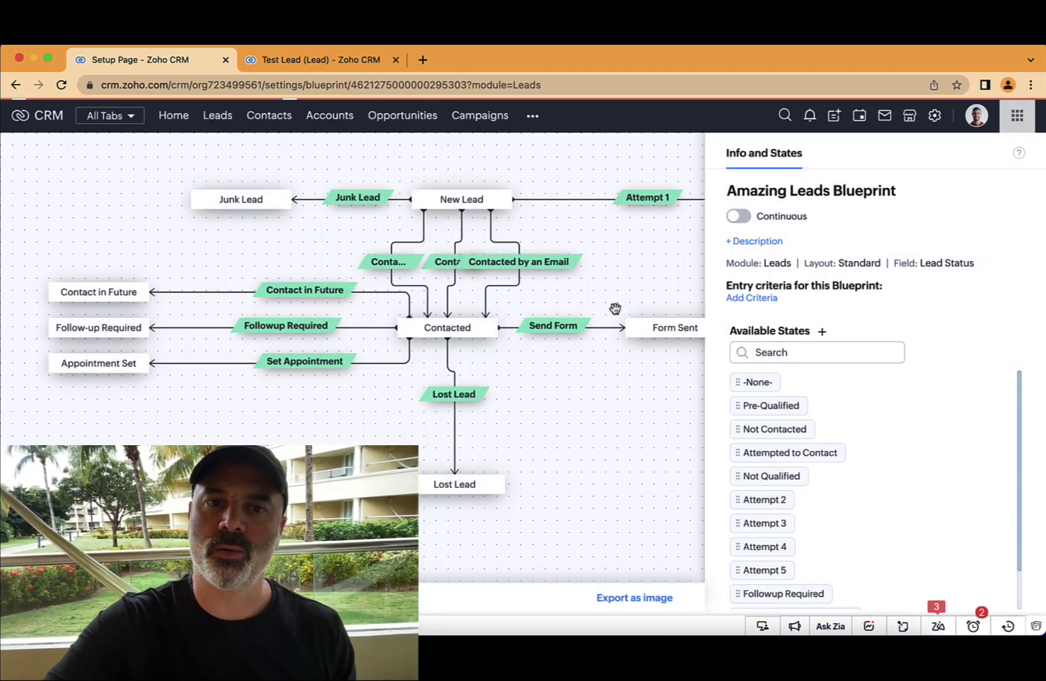
pyautogui.hotkey('ctrl', 'Tab')
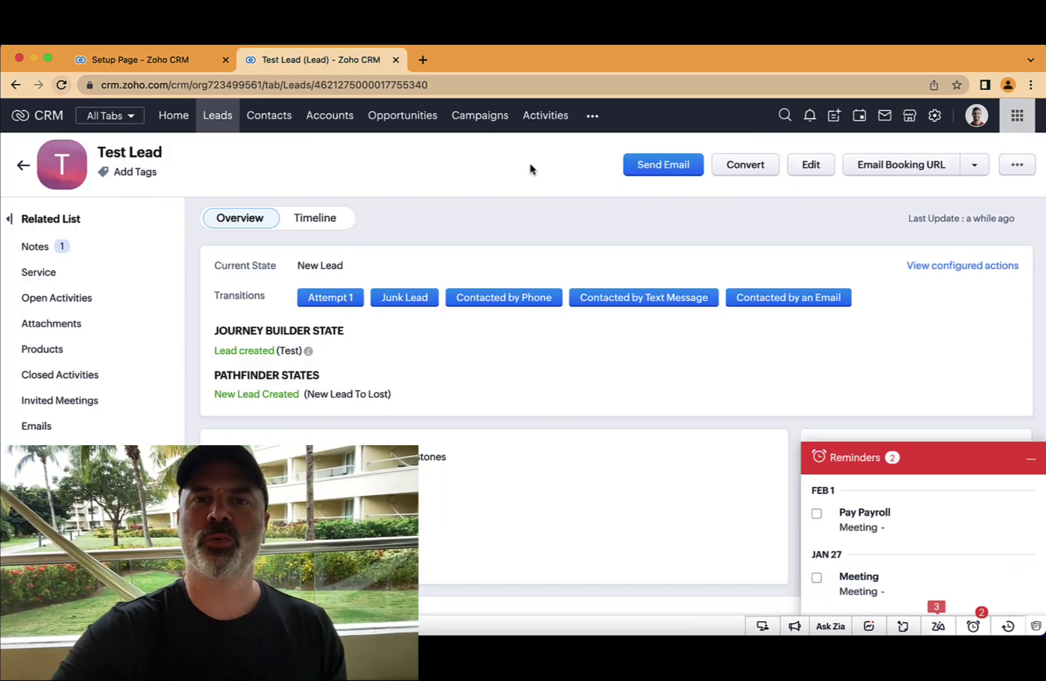
# Trigger Contacted by Text Message on Test Lead, cancel the Details Required form, and return to Setup.
pyautogui.click(650, 301)
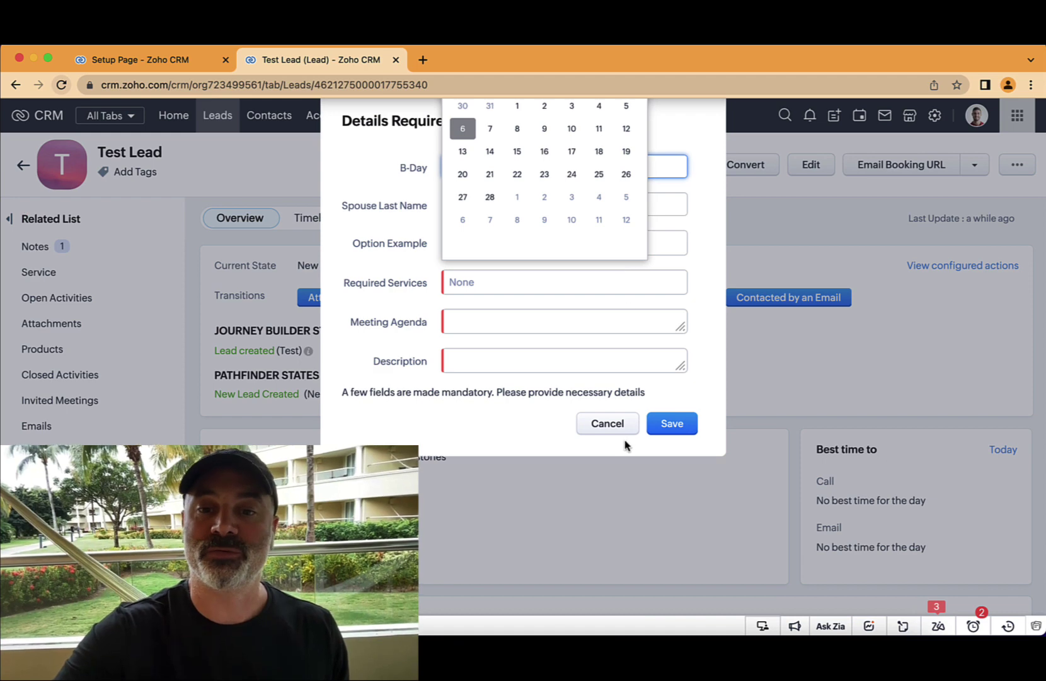
pyautogui.click(612, 424)
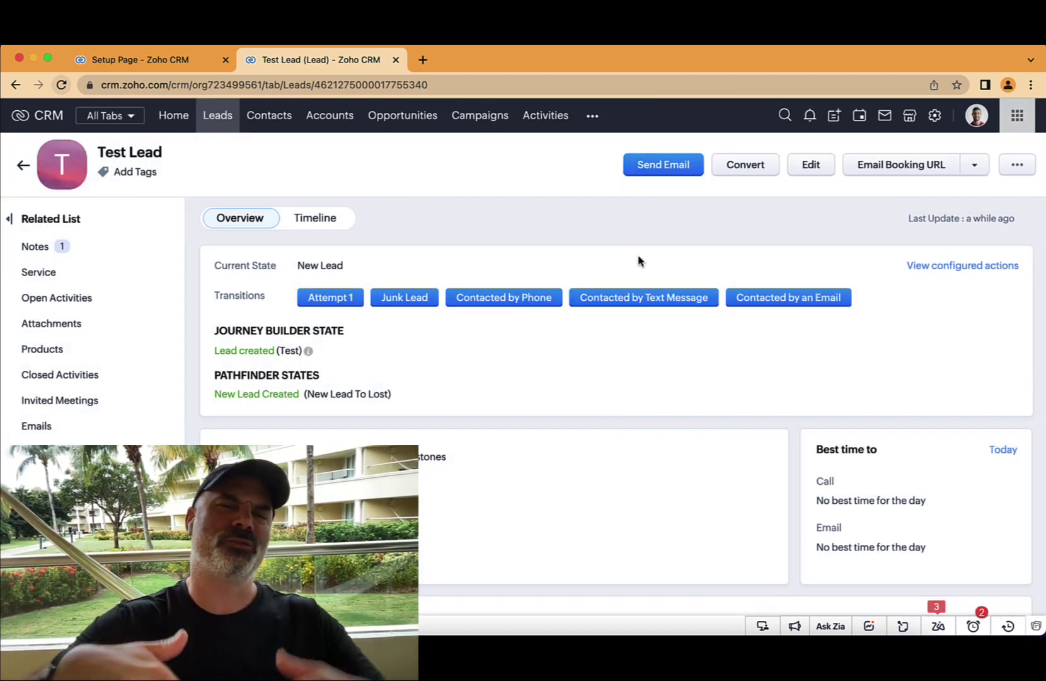
pyautogui.click(155, 61)
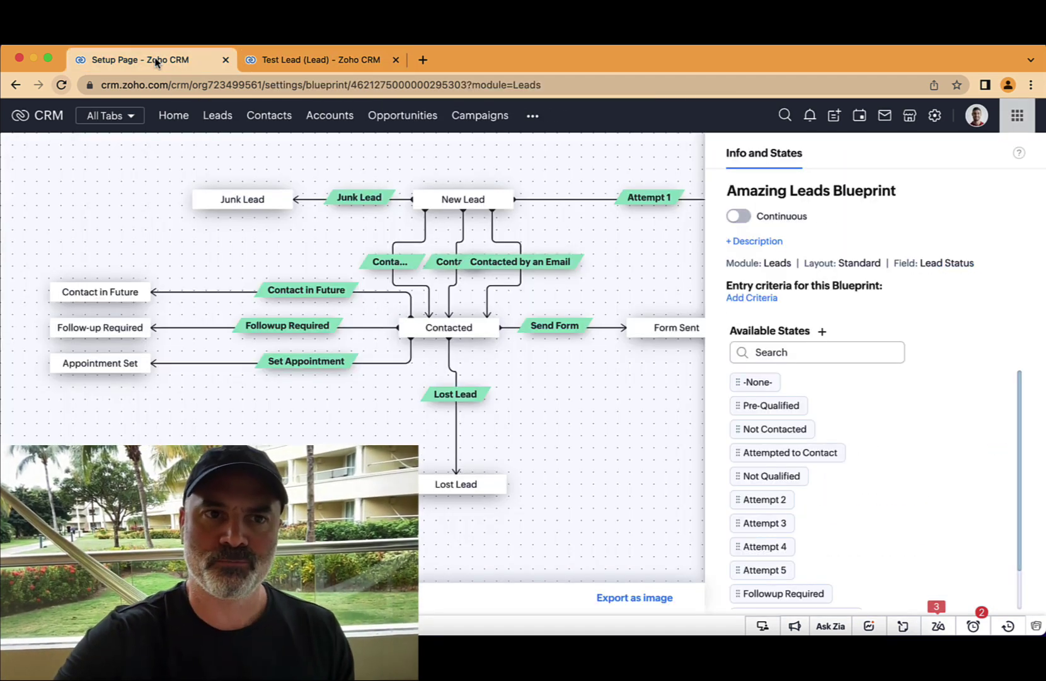
# Check the AFTER actions of the Contacted by an Email transition, then return to Test Lead.
pyautogui.click(515, 265)
pyautogui.click(987, 282)
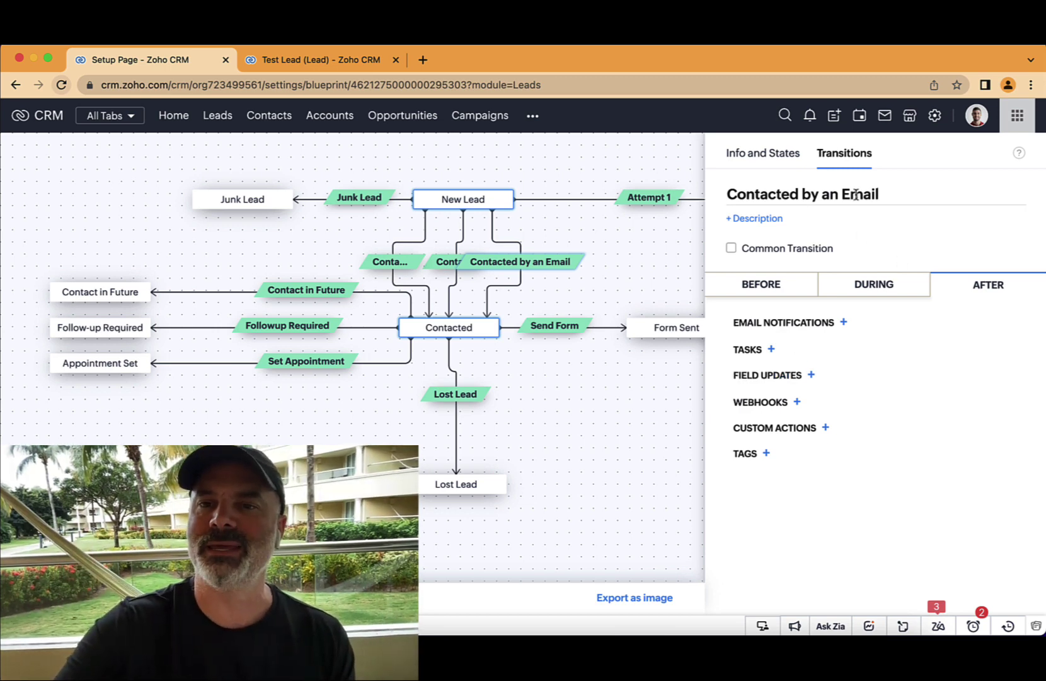
pyautogui.click(329, 60)
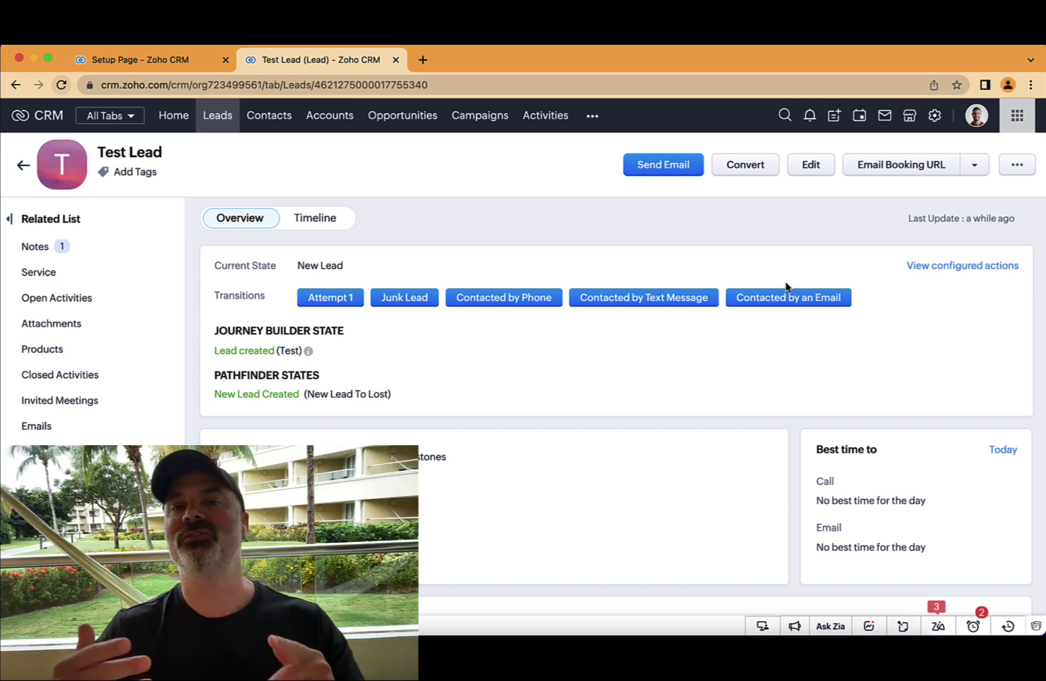
# Go back to the Setup blueprint editor and select the New Lead state to see its time-limit option.
pyautogui.click(194, 59)
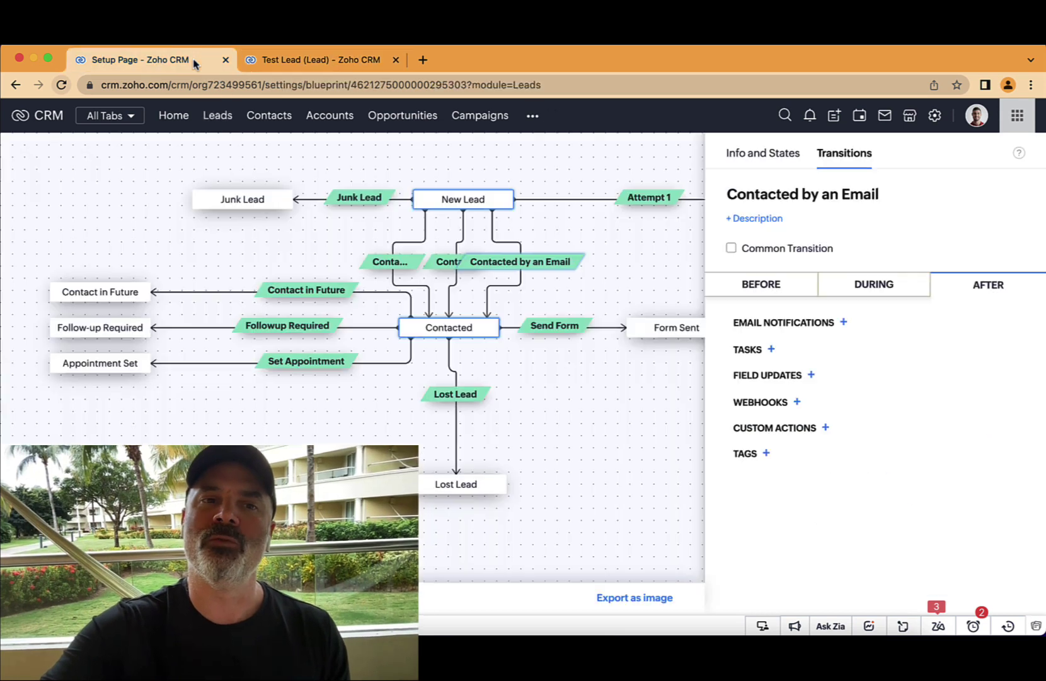
pyautogui.click(445, 199)
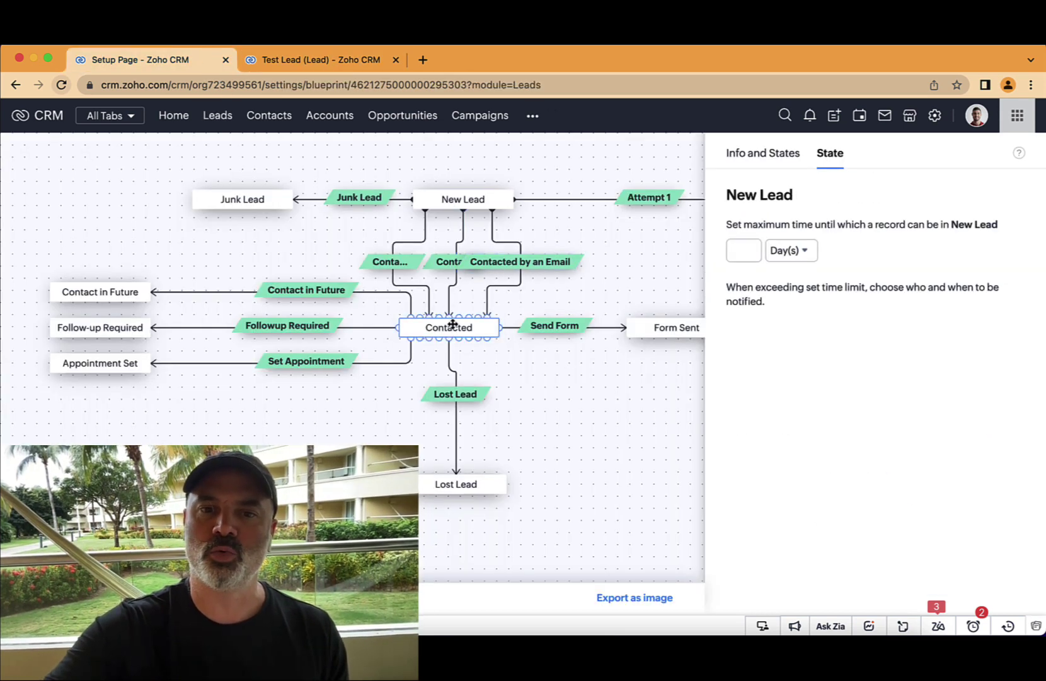